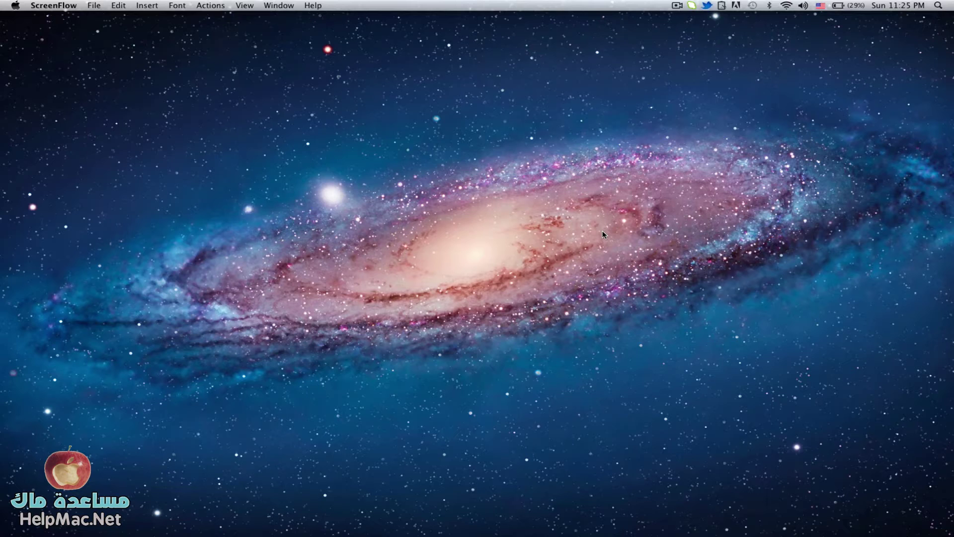
Open the Sharing settings in System Preferences
mouse_move(616, 522)
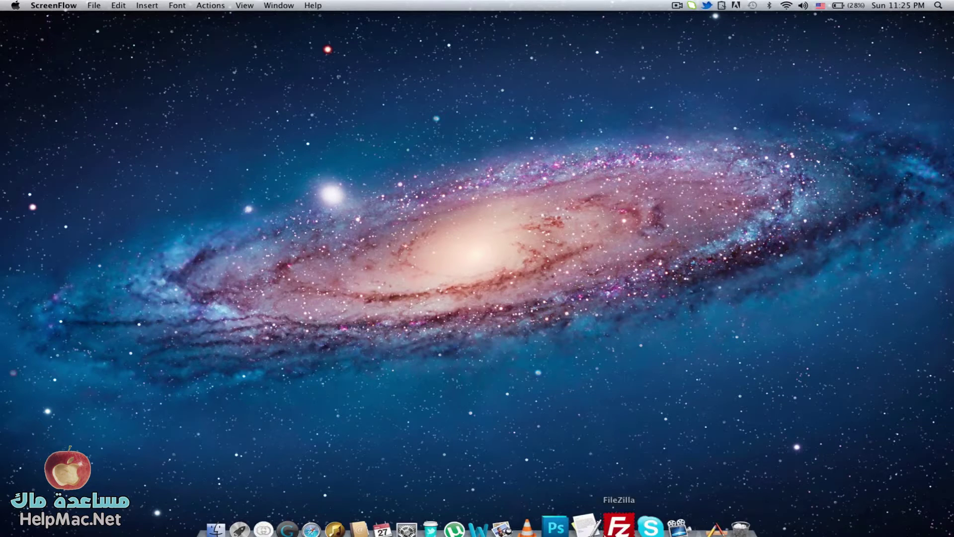
click(700, 517)
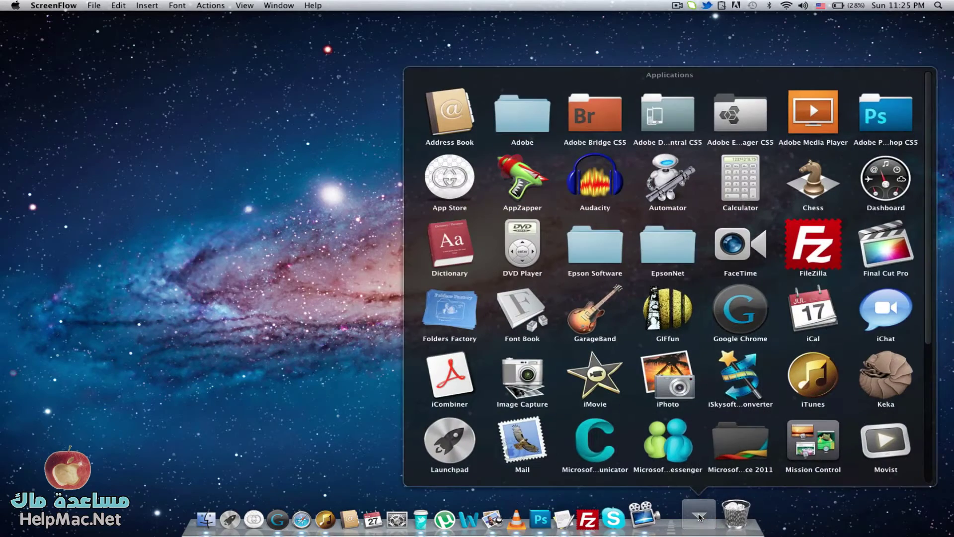
scroll(811, 101, down, 5)
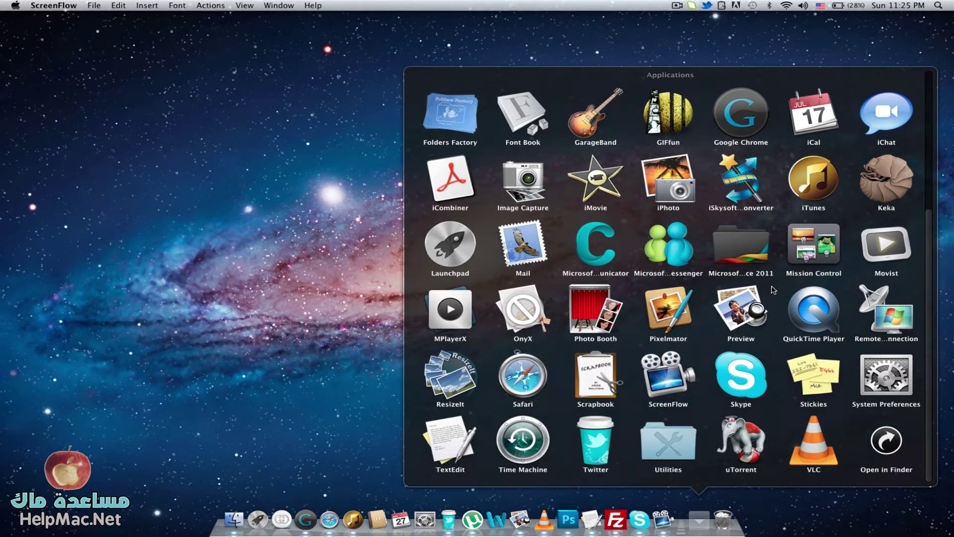
click(882, 363)
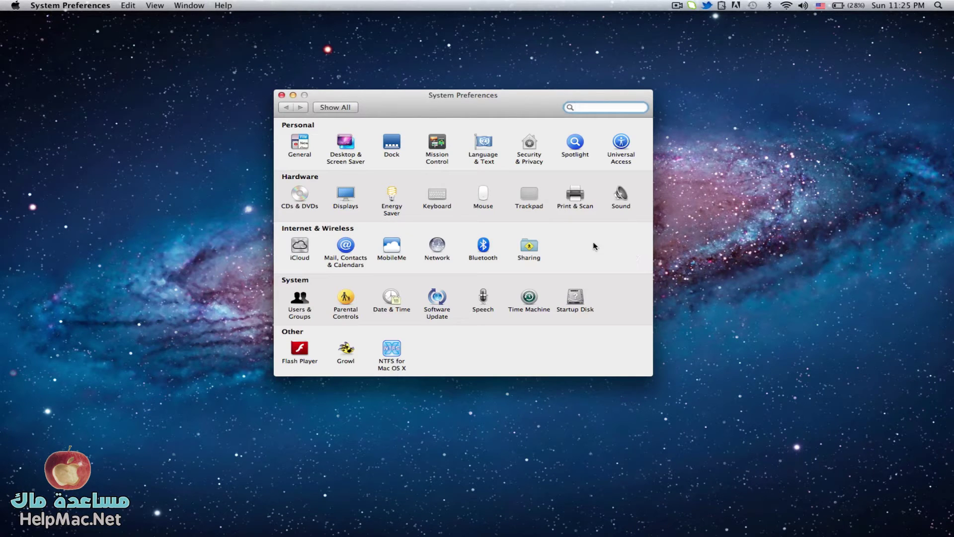
click(536, 250)
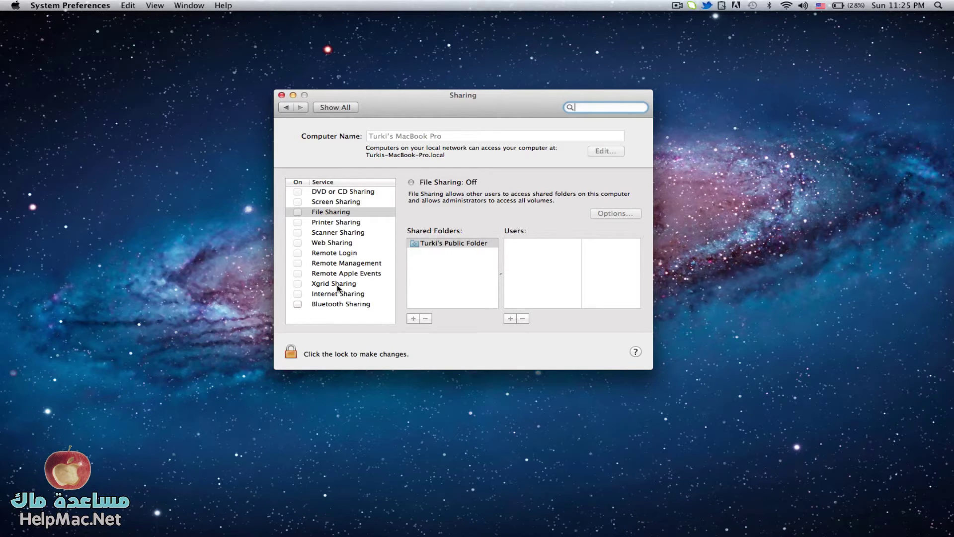
Unlock the Sharing settings with the account password and turn on File Sharing
click(300, 354)
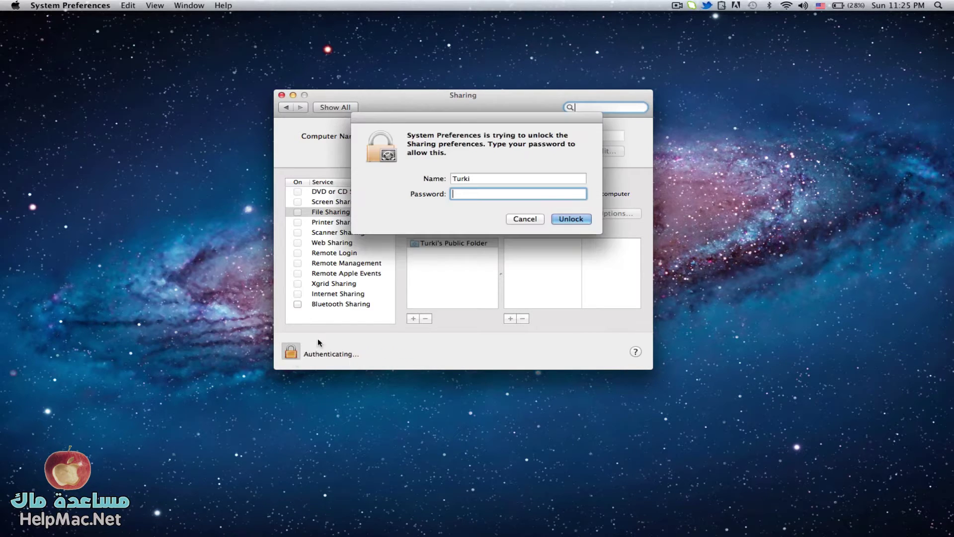
text(••••••••••)
key(Return)
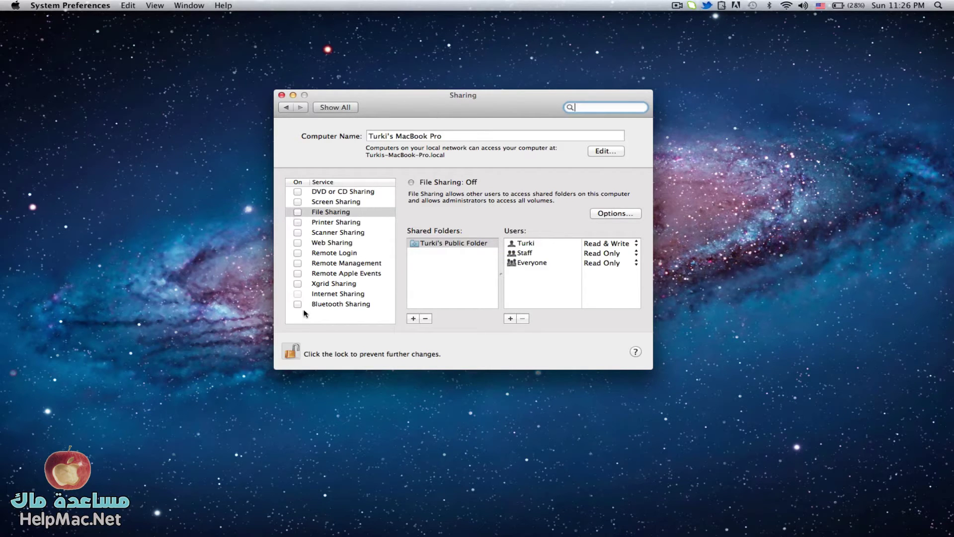
click(298, 213)
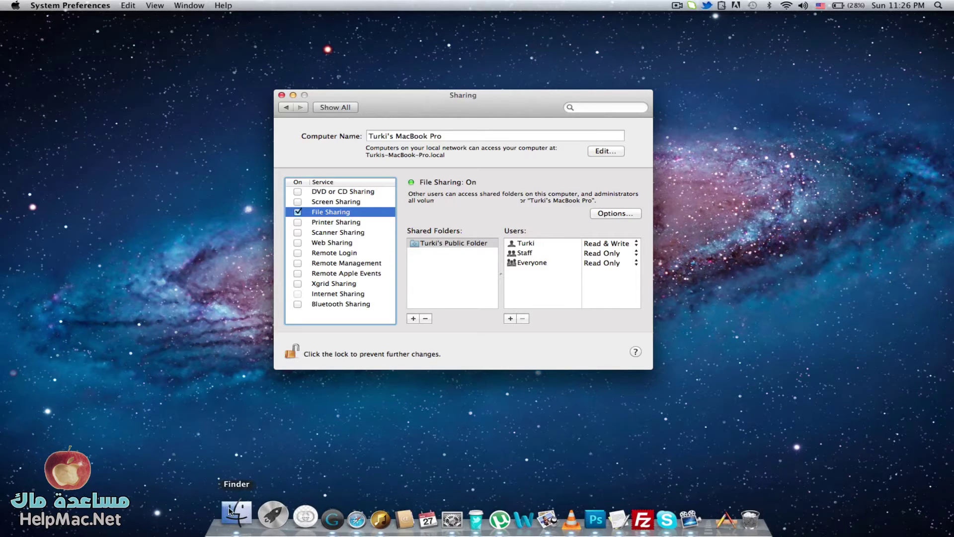
Switch to Finder, open the home folder and move the Shera folder onto the desktop
click(235, 512)
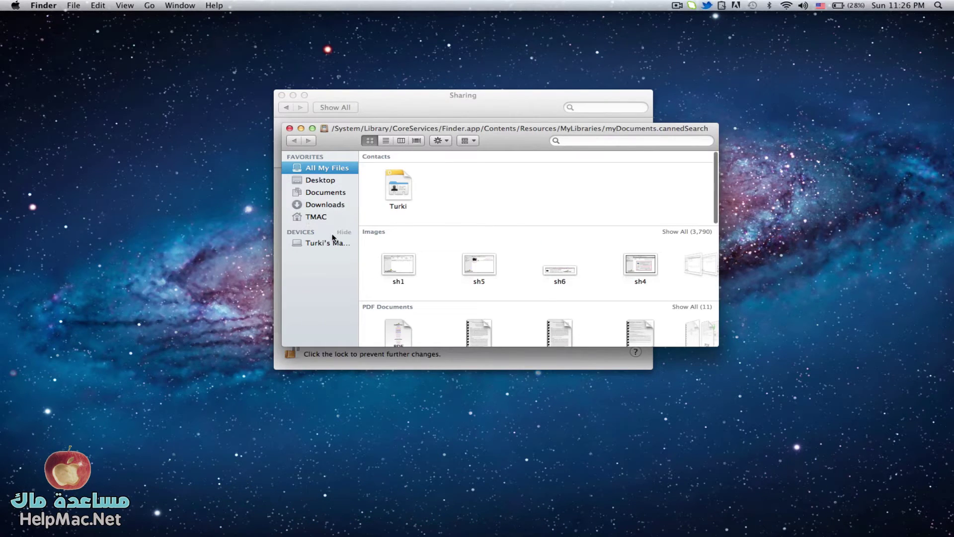
click(320, 218)
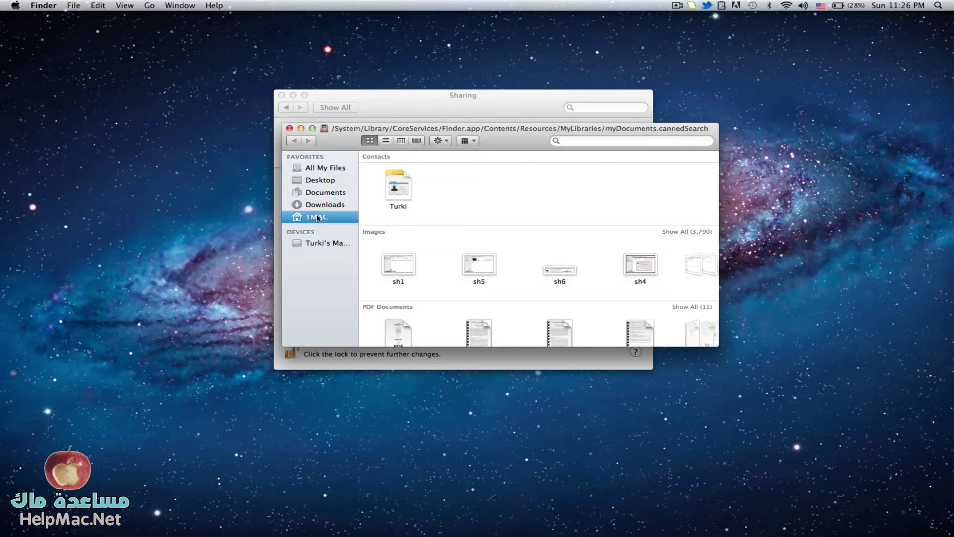
drag(588, 288, 826, 89)
drag(872, 58, 871, 58)
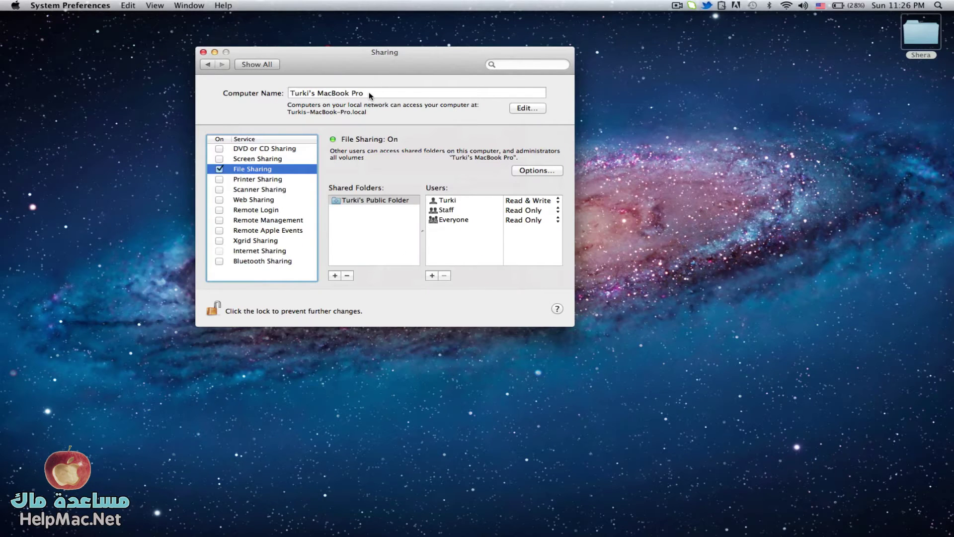
Add the Shera folder from the desktop to the shared folders and select it in the list
click(335, 276)
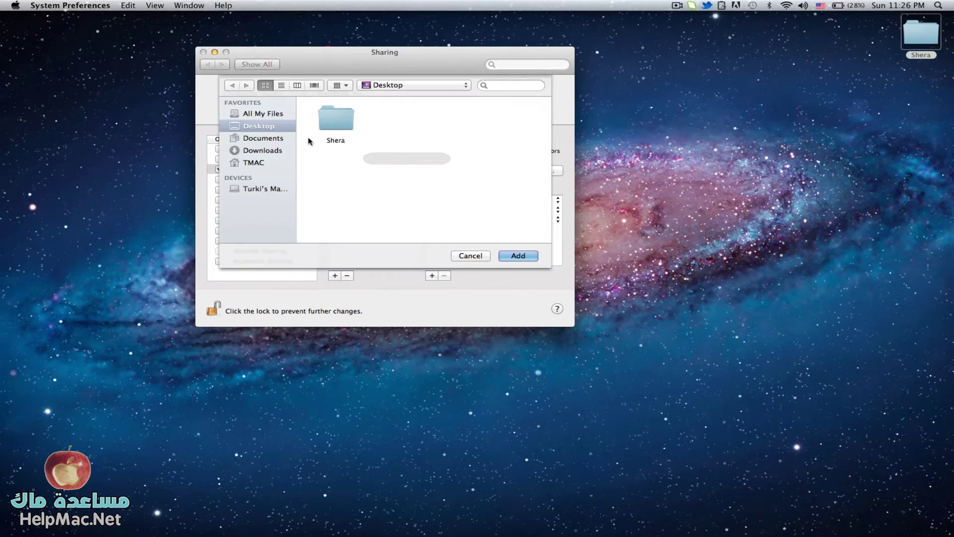
click(343, 121)
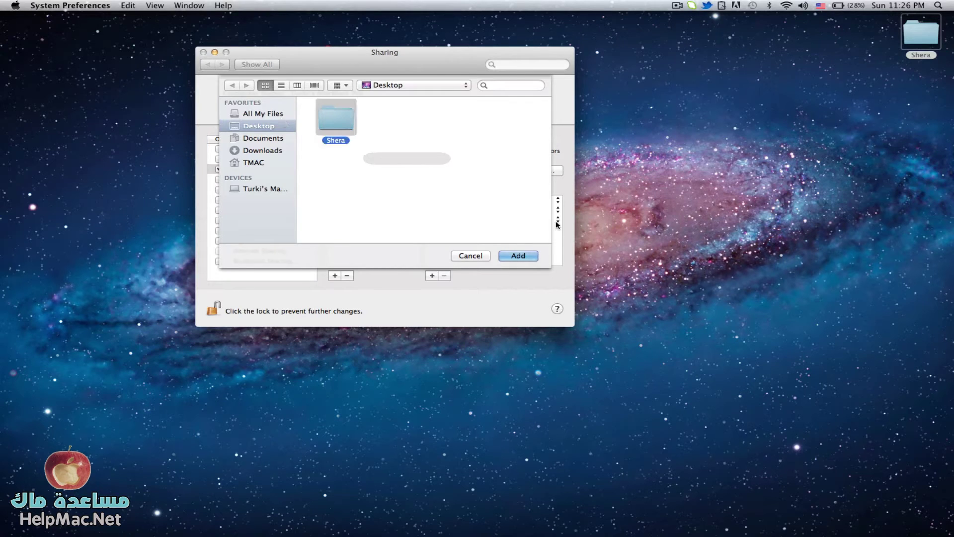
click(530, 257)
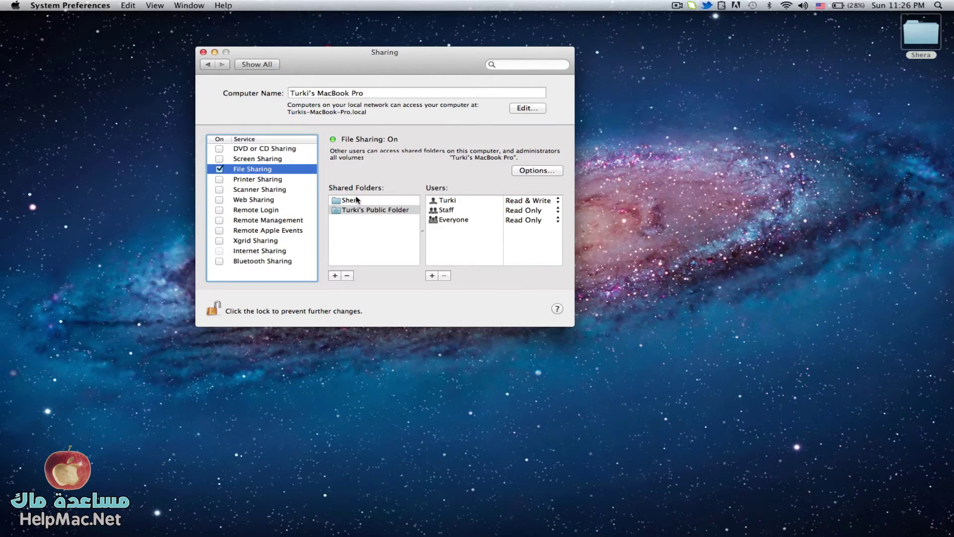
click(357, 200)
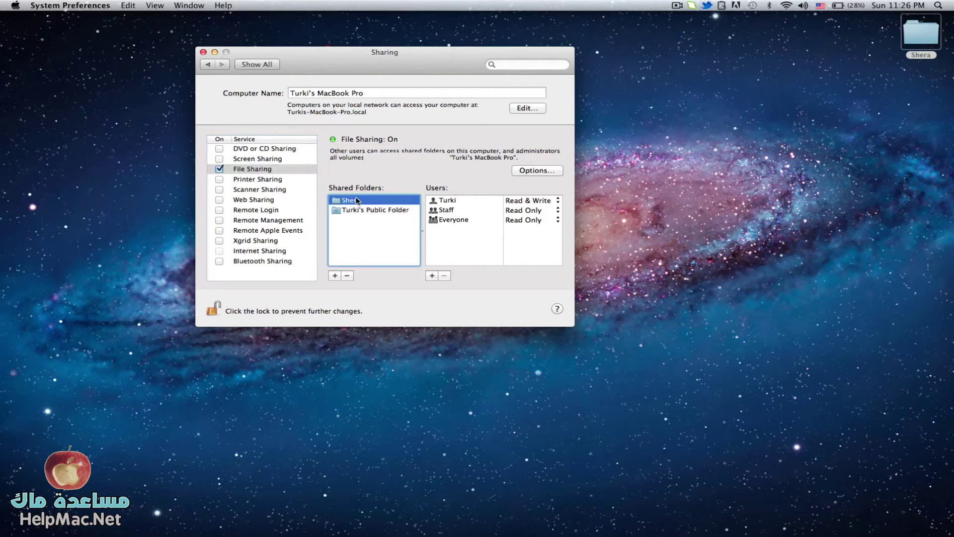
Try the No Access privilege for Everyone on the Shera folder, and set it back to Read Only
click(460, 221)
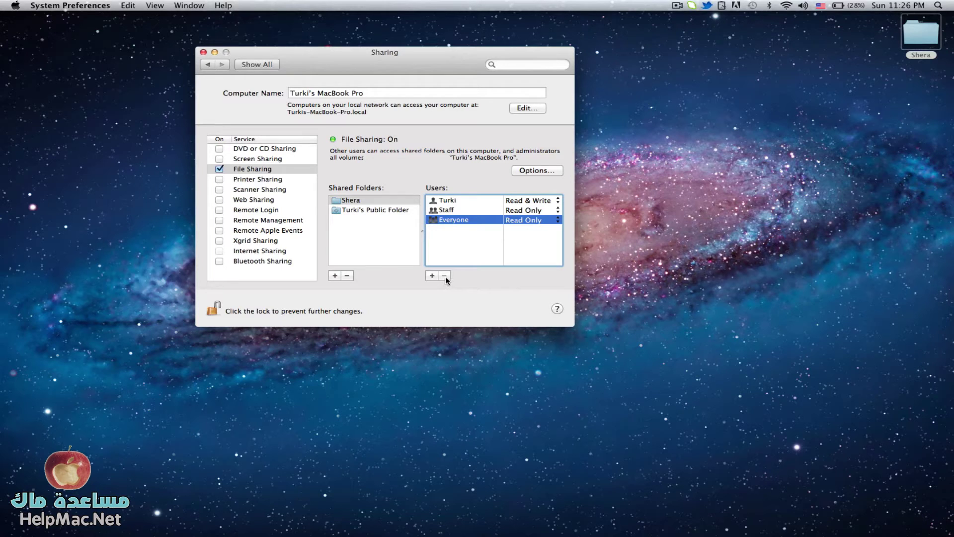
click(559, 223)
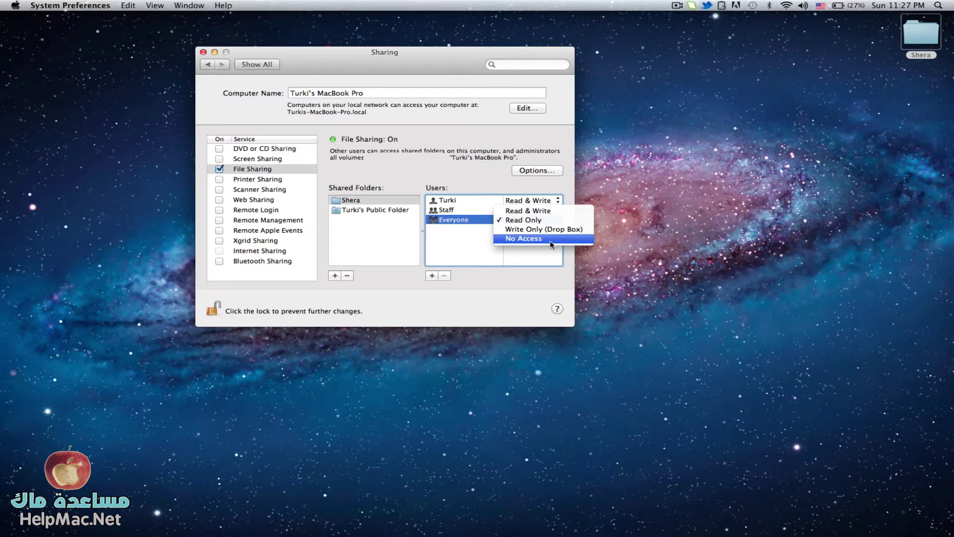
click(473, 253)
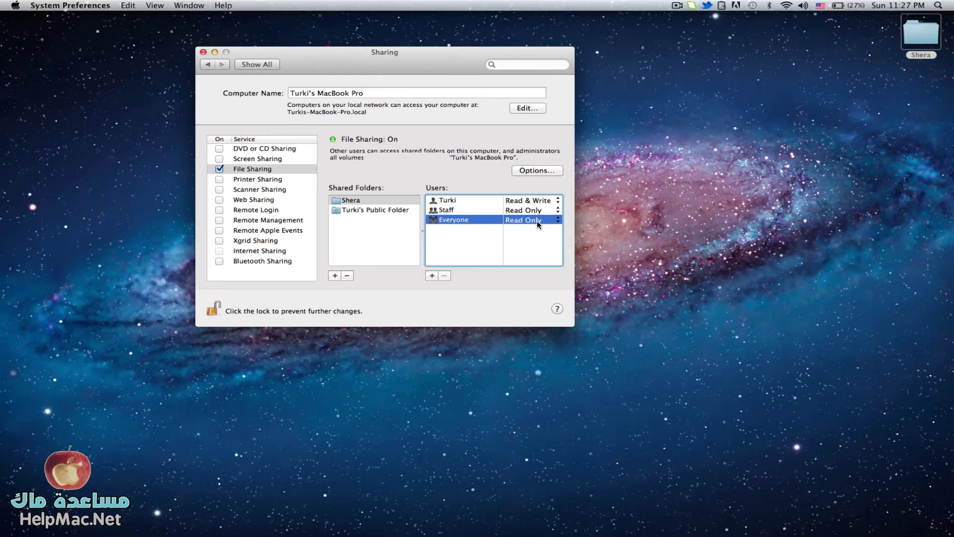
click(550, 222)
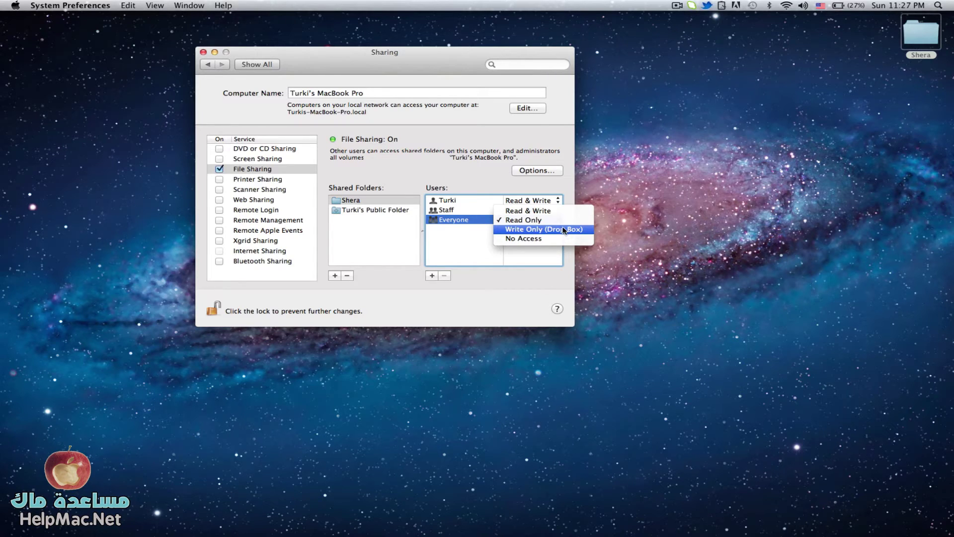
click(530, 239)
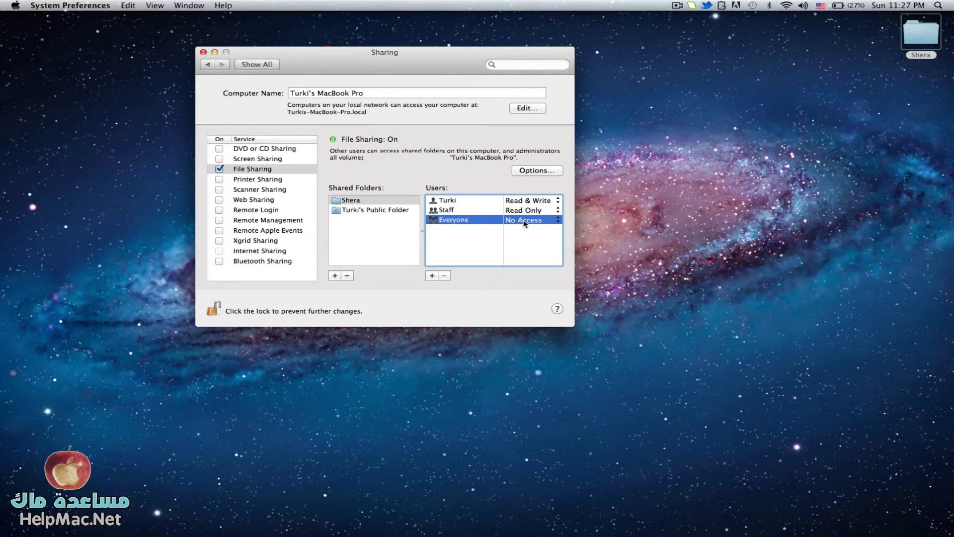
click(524, 220)
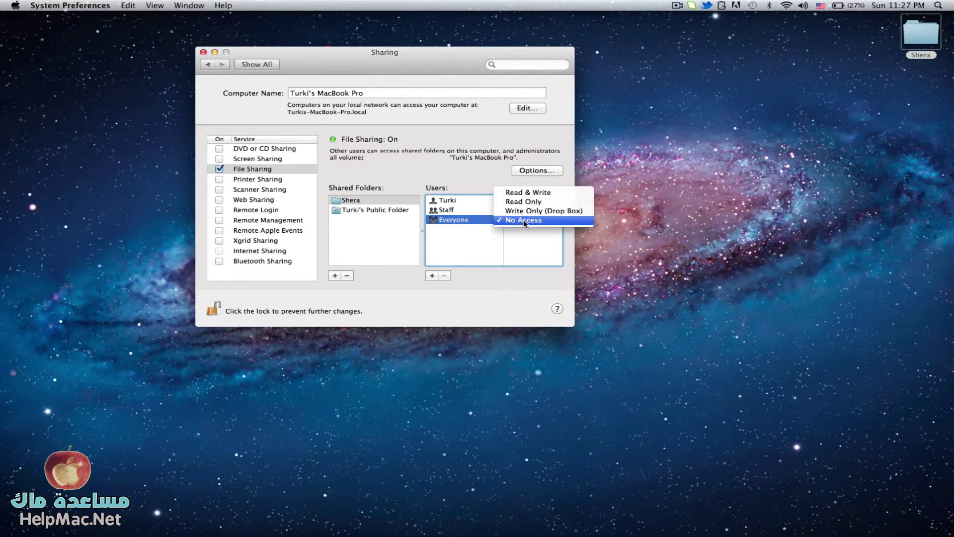
click(558, 202)
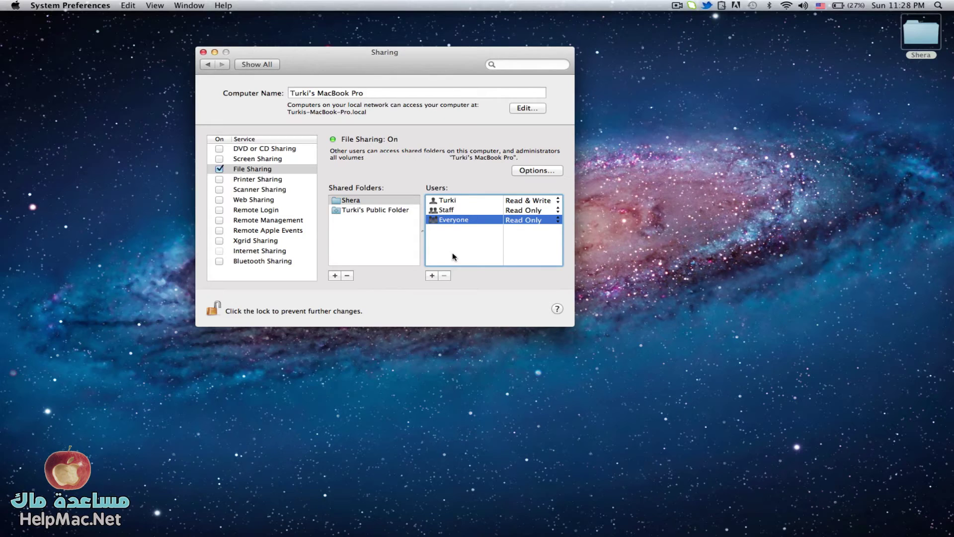
Create a sharing account named ABC HelpMac, filling in its password and verification, and add it to the Shera folder's users
click(432, 276)
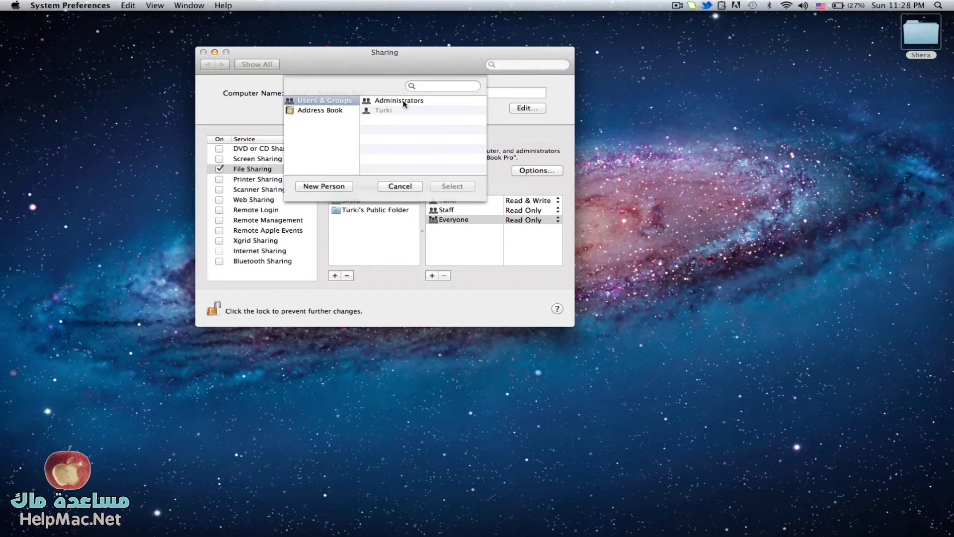
click(336, 187)
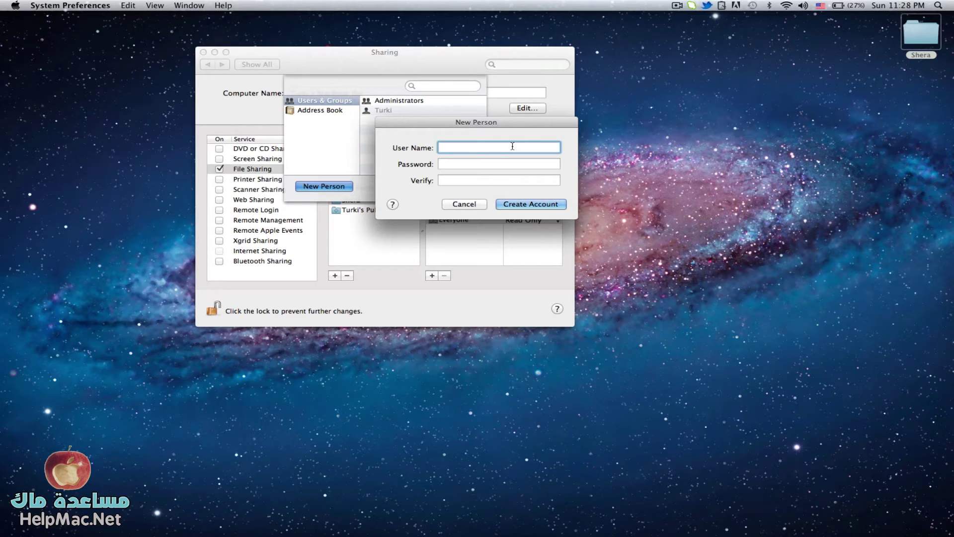
text(ABC HE)
text(lpMac)
click(465, 162)
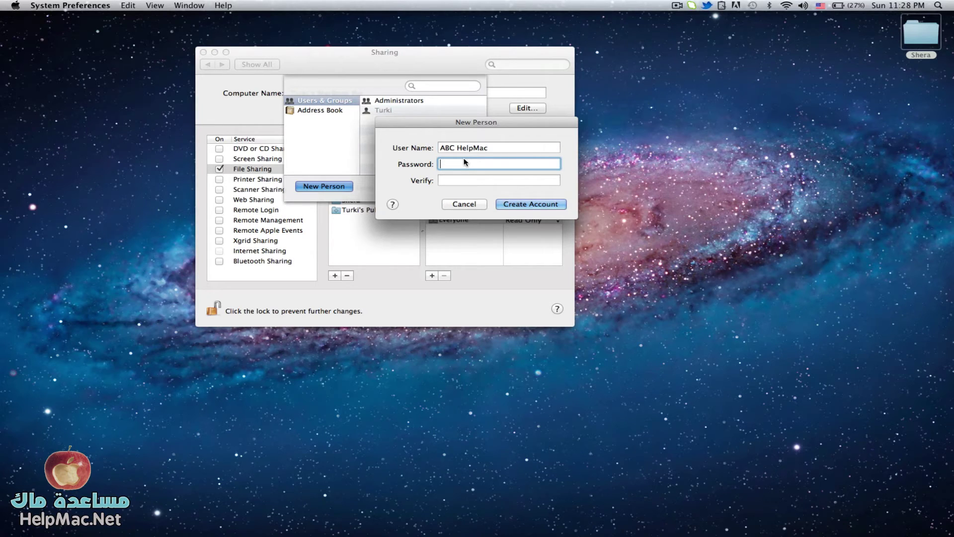
text(1)
click(453, 181)
text(1)
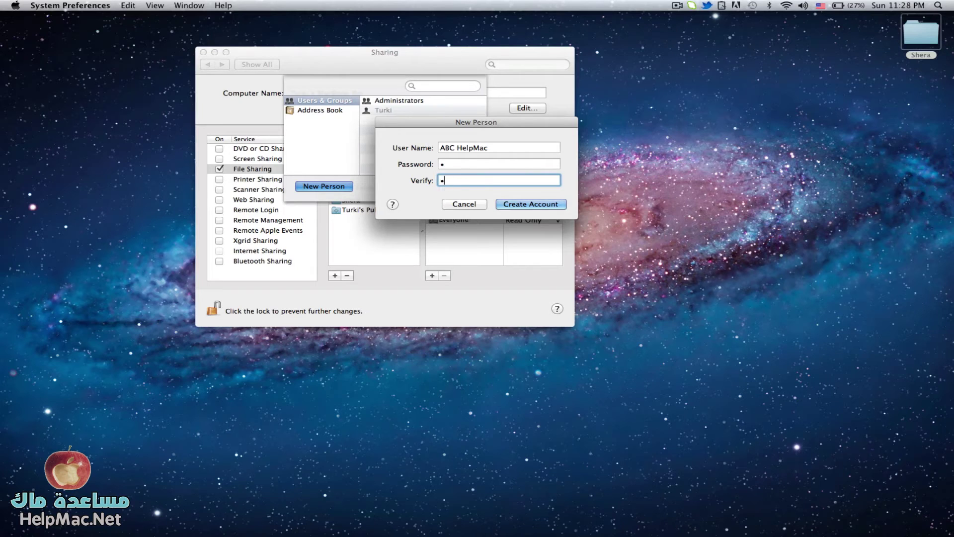
click(526, 204)
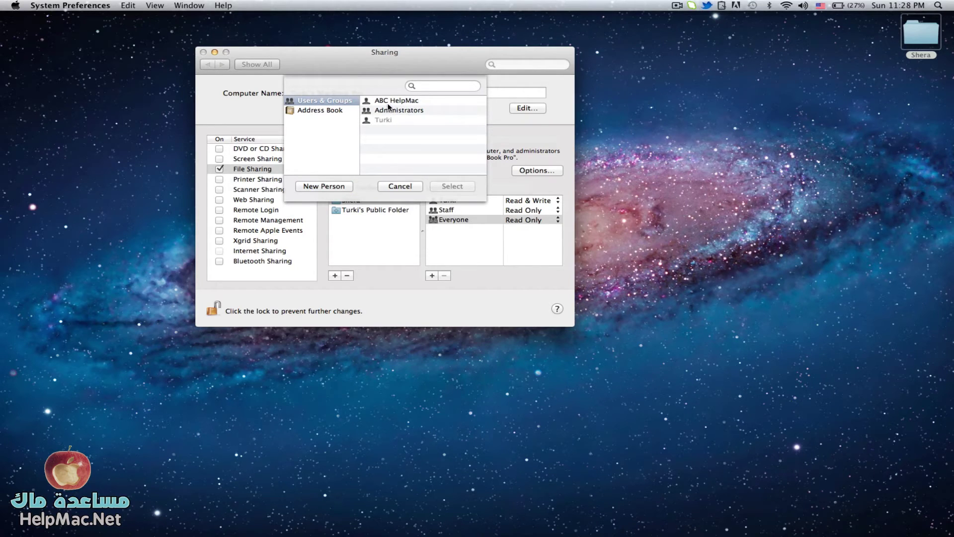
click(388, 103)
click(448, 187)
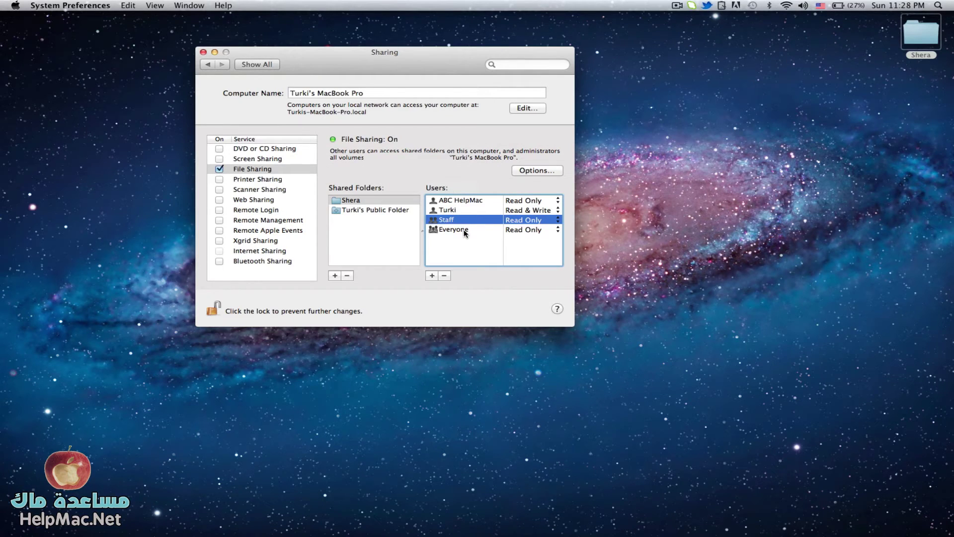
click(465, 204)
click(444, 276)
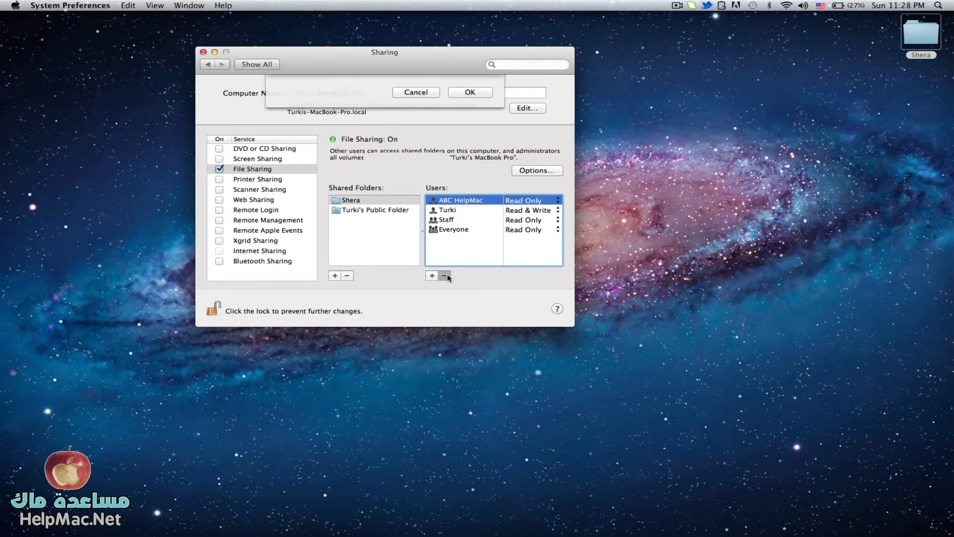
click(416, 131)
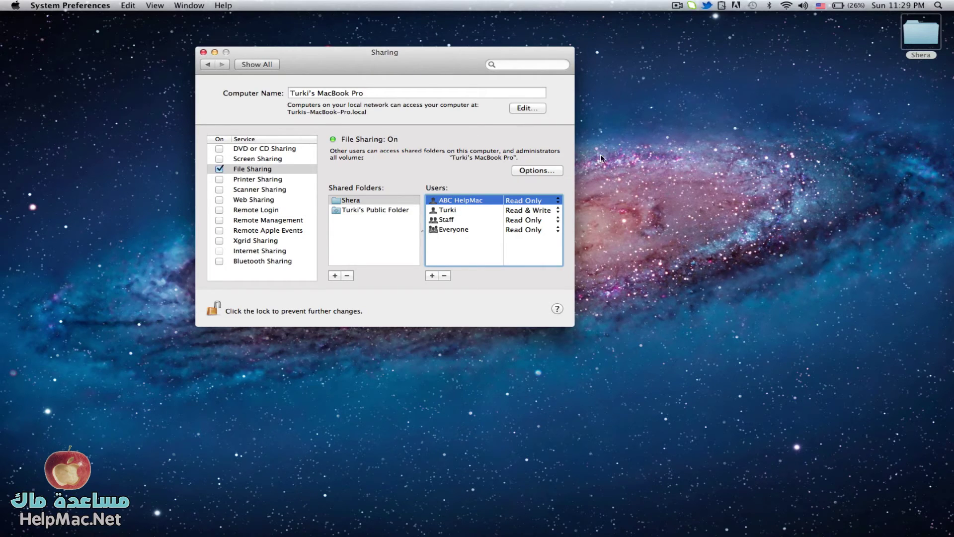
Set the Shera folder's privileges to Read & Write for ABC HelpMac and No Access for Everyone
click(547, 200)
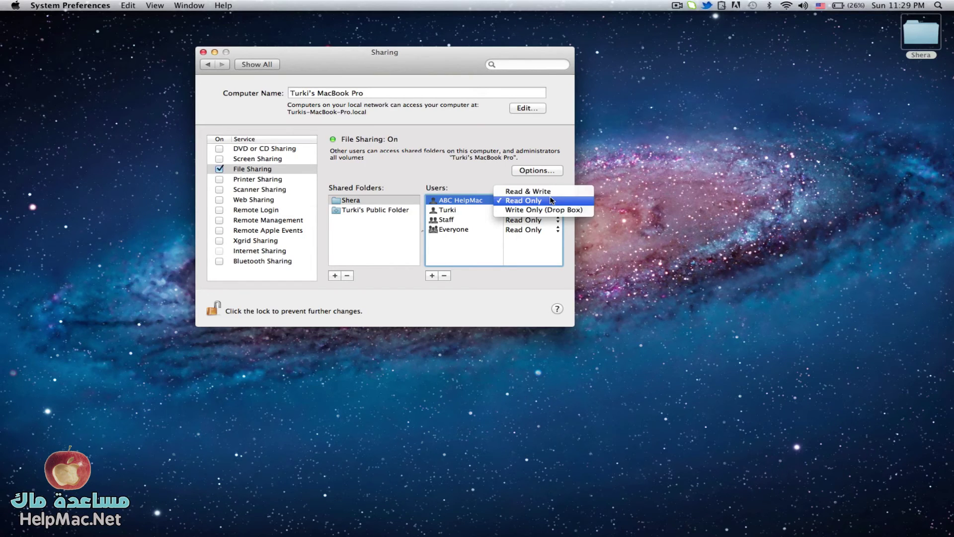
click(577, 194)
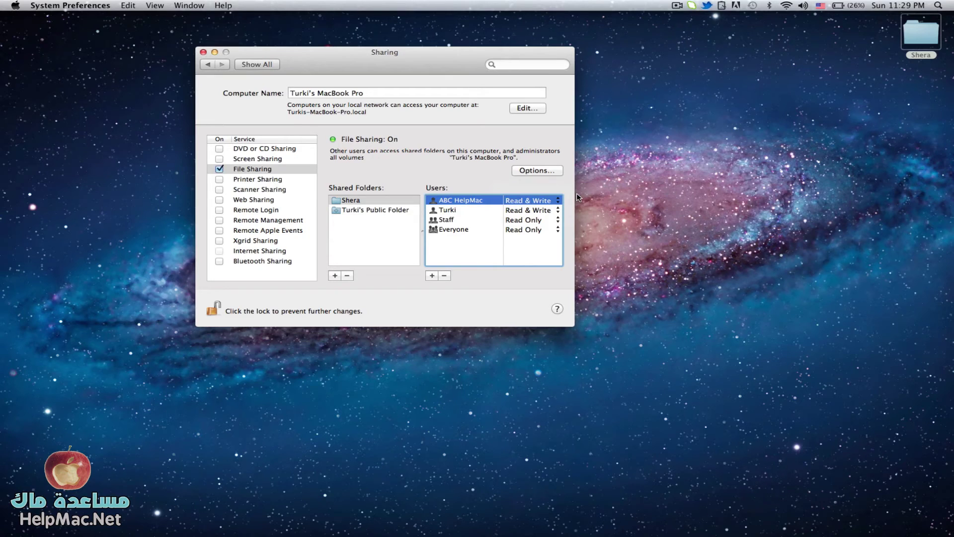
click(447, 230)
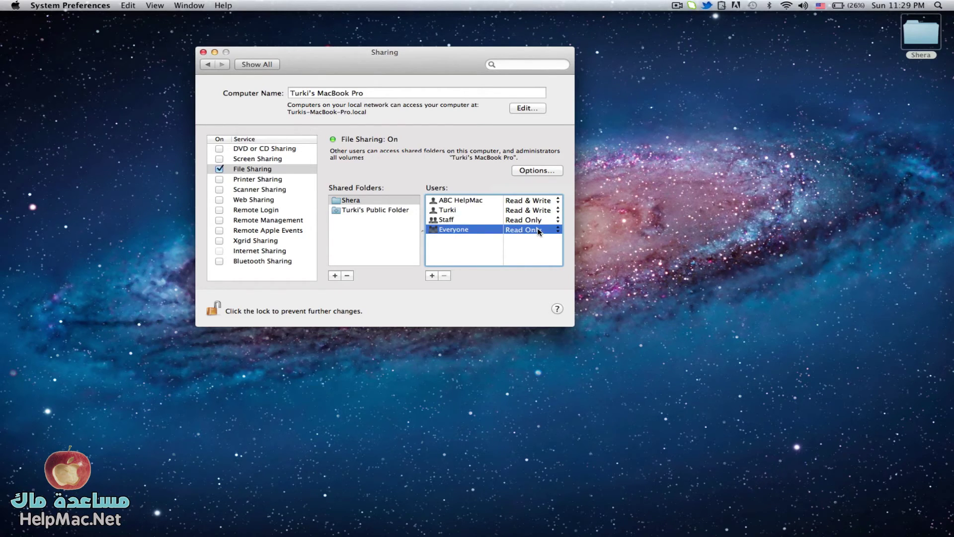
click(559, 232)
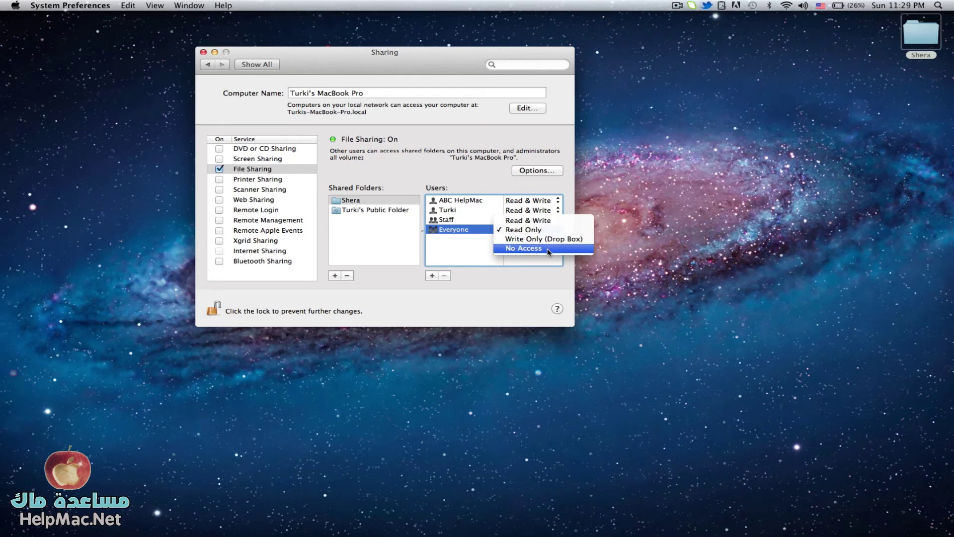
click(549, 252)
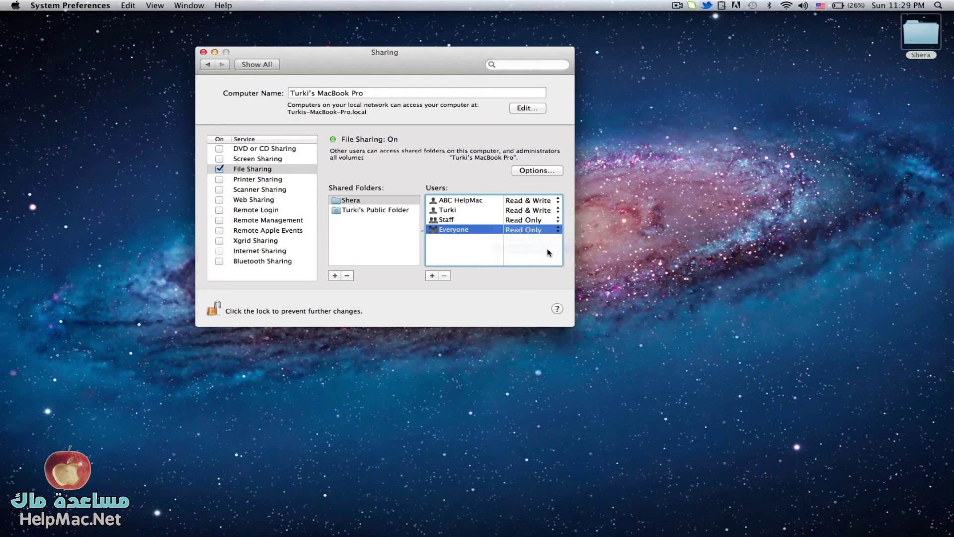
Review the users' privileges on the Shera folder, and keep Read & Write for ABC HelpMac
click(523, 211)
click(445, 216)
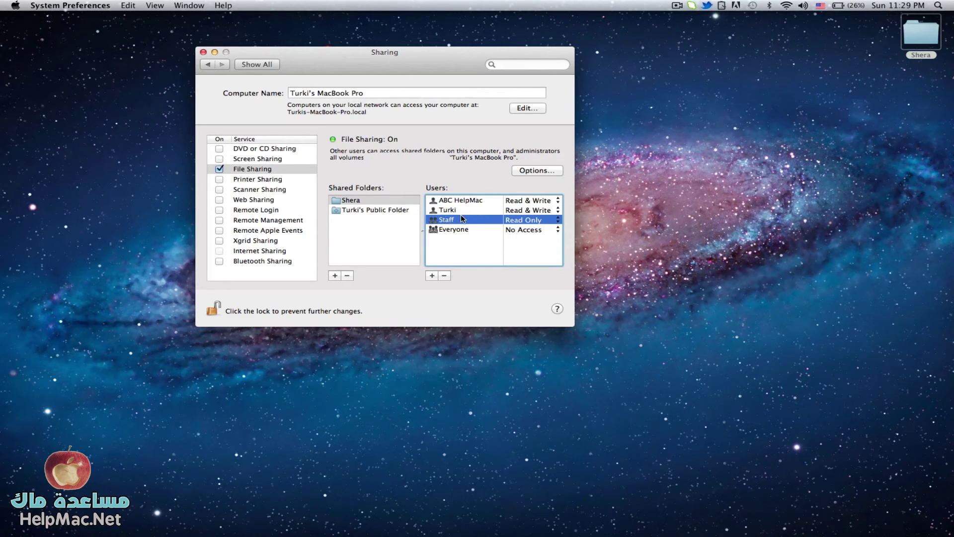
click(461, 231)
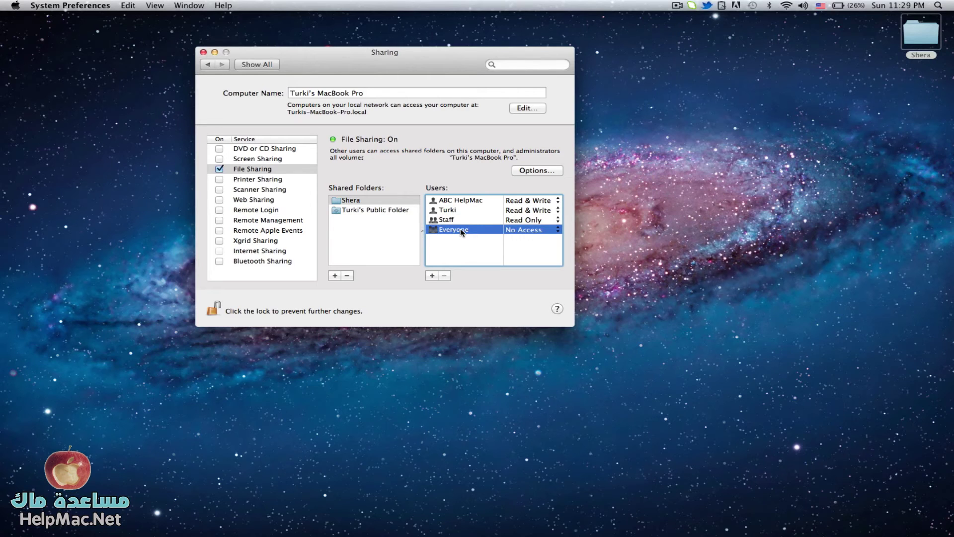
click(525, 201)
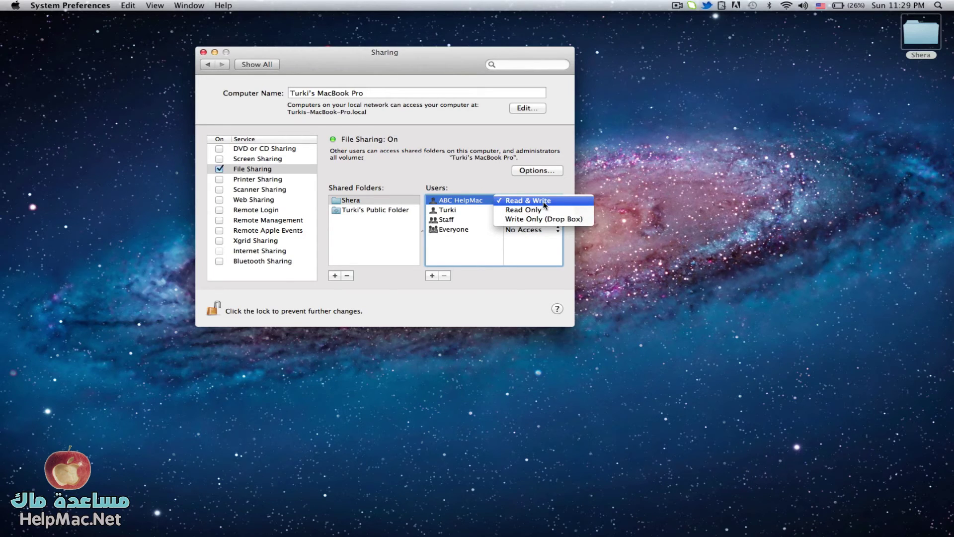
click(544, 205)
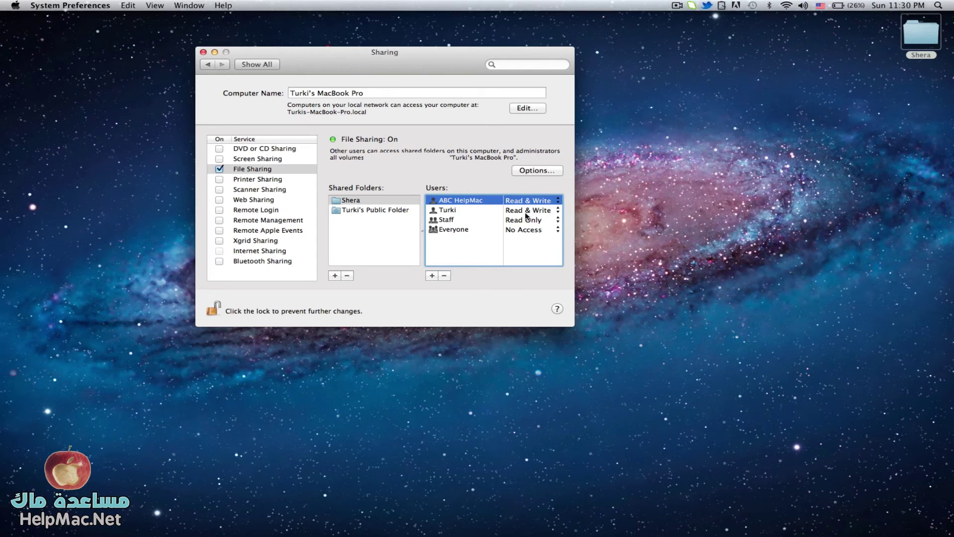
Remove ABC HelpMac from the Shera folder's users and set the privilege for Everyone to Read Only
click(445, 275)
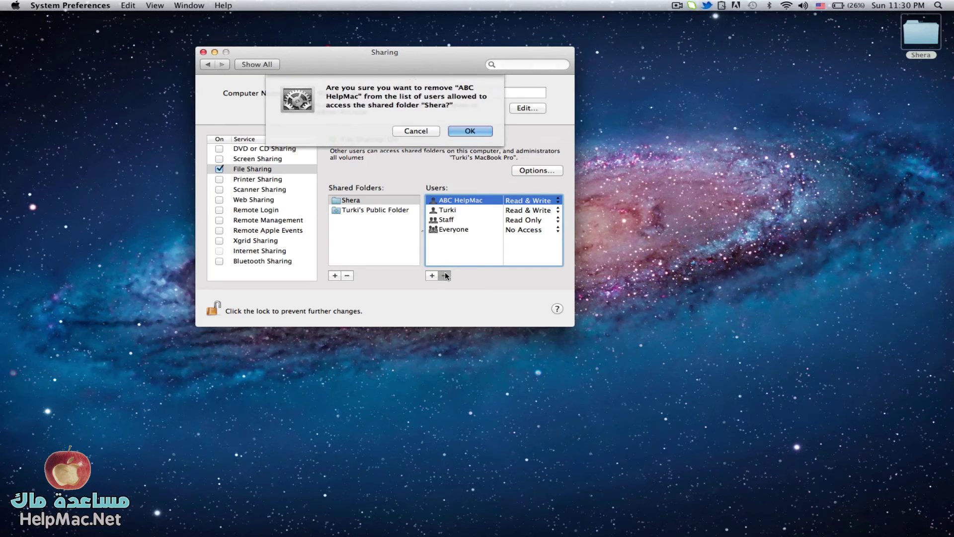
click(468, 132)
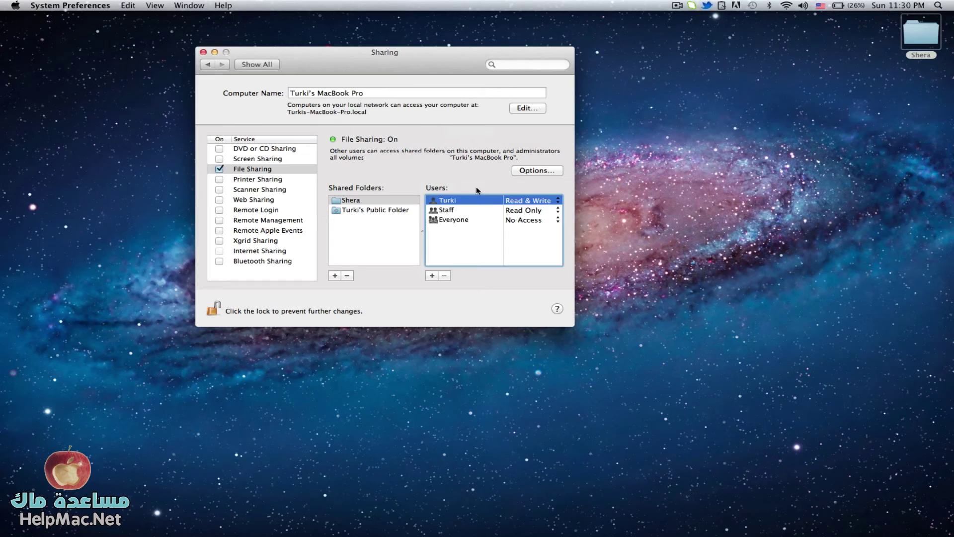
click(532, 225)
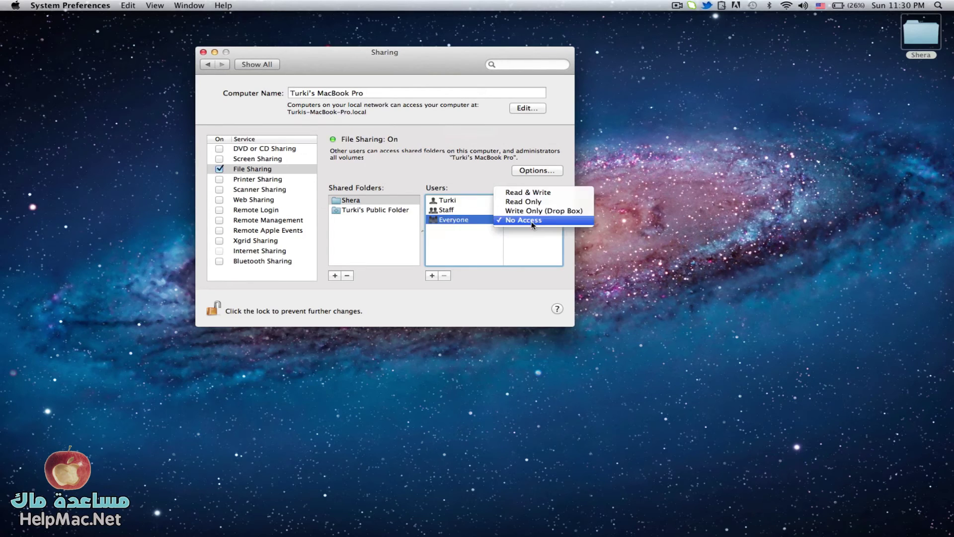
click(555, 202)
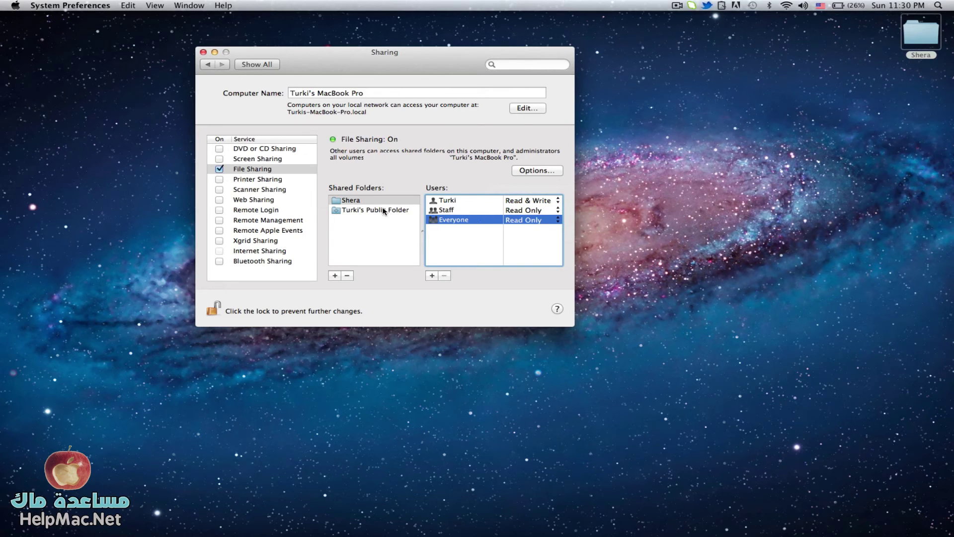
Check the Everyone entry of the shared Shera folder, and close the Sharing preferences
click(362, 199)
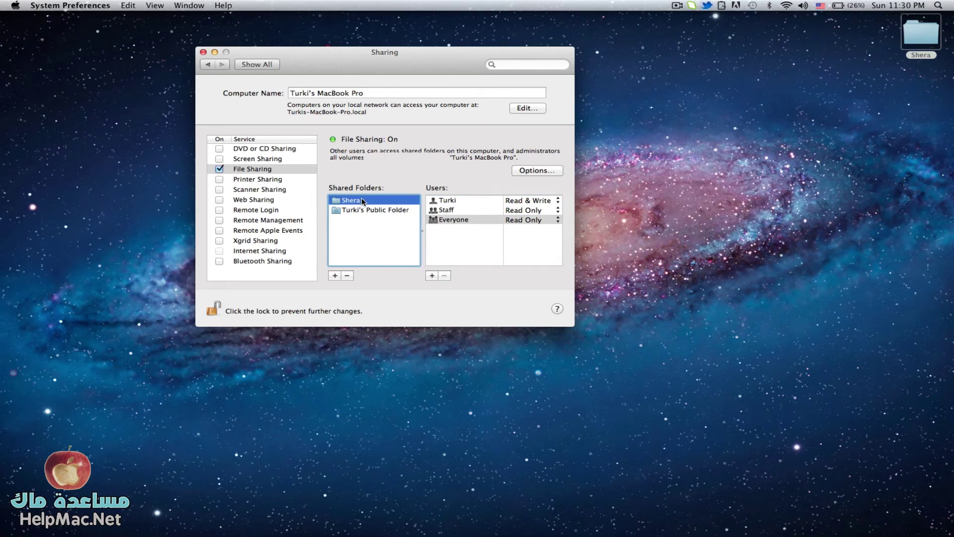
click(469, 219)
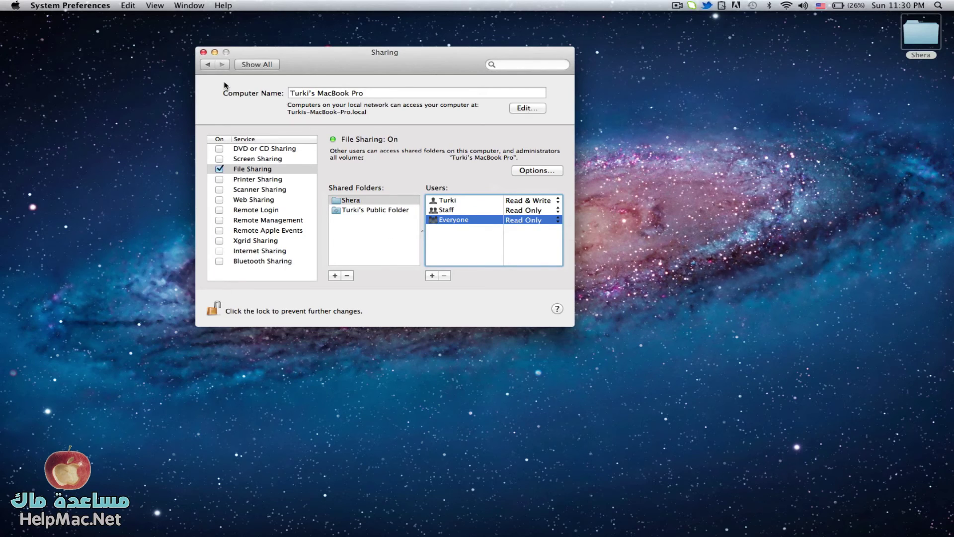
click(204, 52)
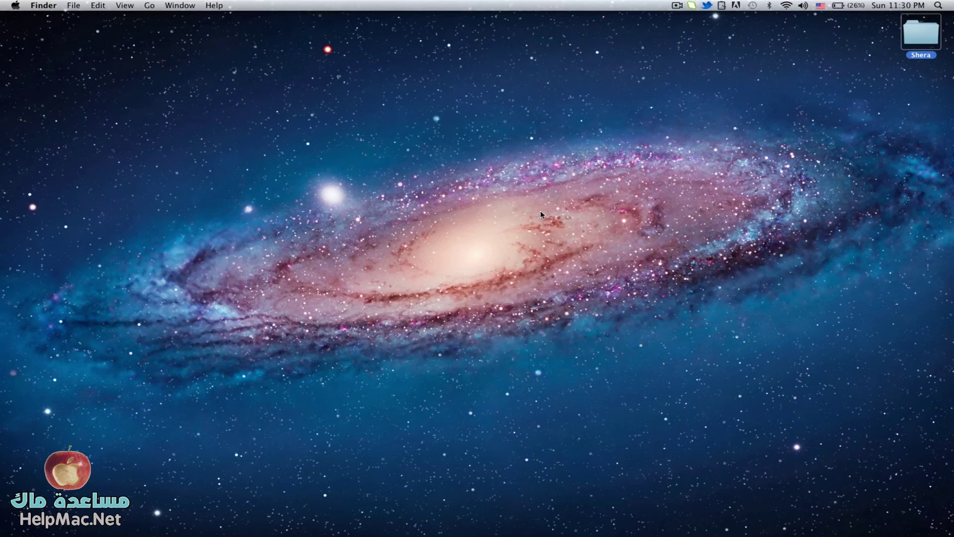
Open the Shera folder from the desktop to examine its shared contents, and close it again
double_click(918, 34)
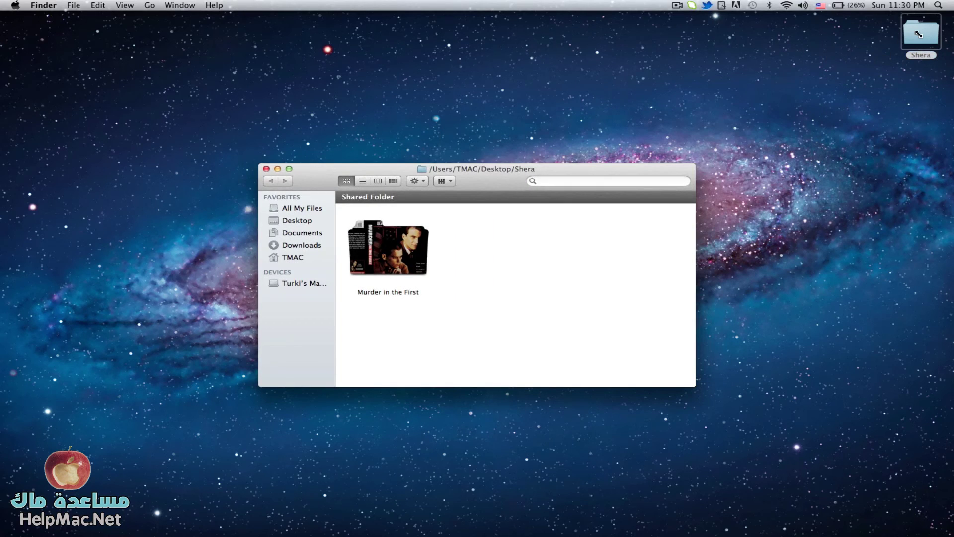
drag(532, 170, 444, 96)
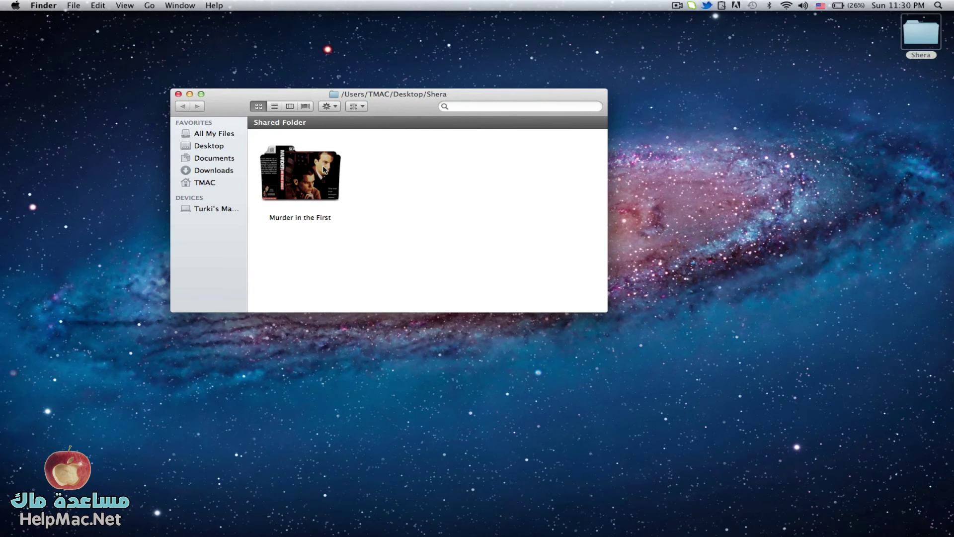
mouse_move(323, 169)
mouse_down()
mouse_move(440, 175)
mouse_move(327, 171)
mouse_move(342, 165)
mouse_up()
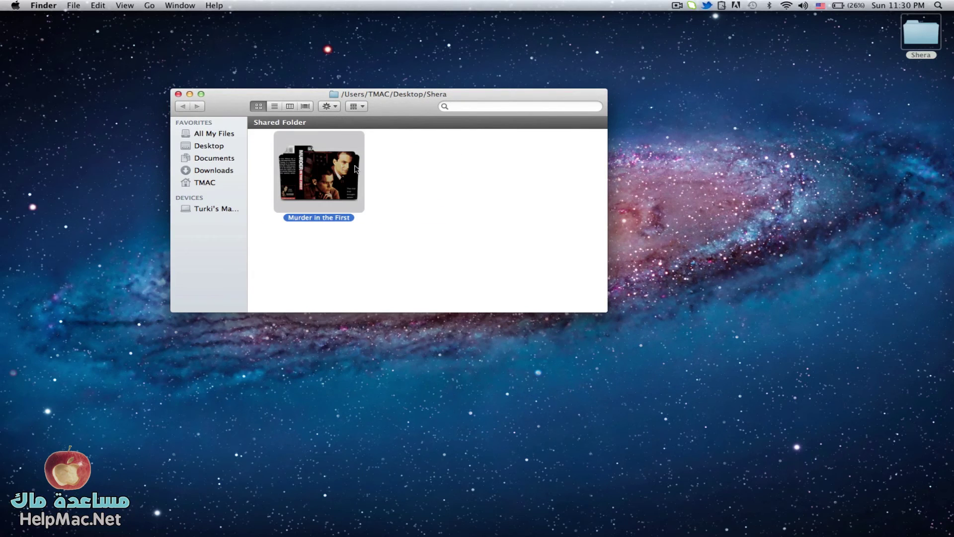
click(413, 168)
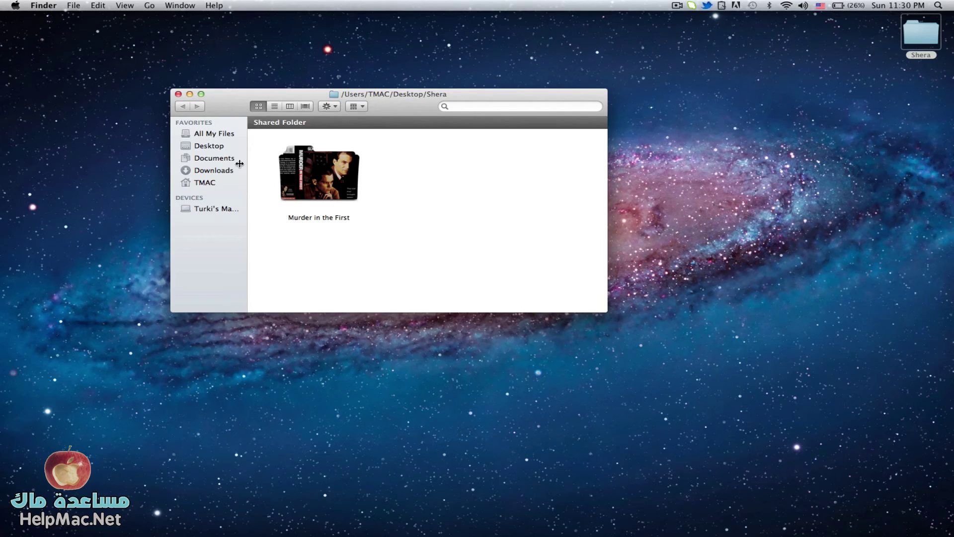
click(179, 94)
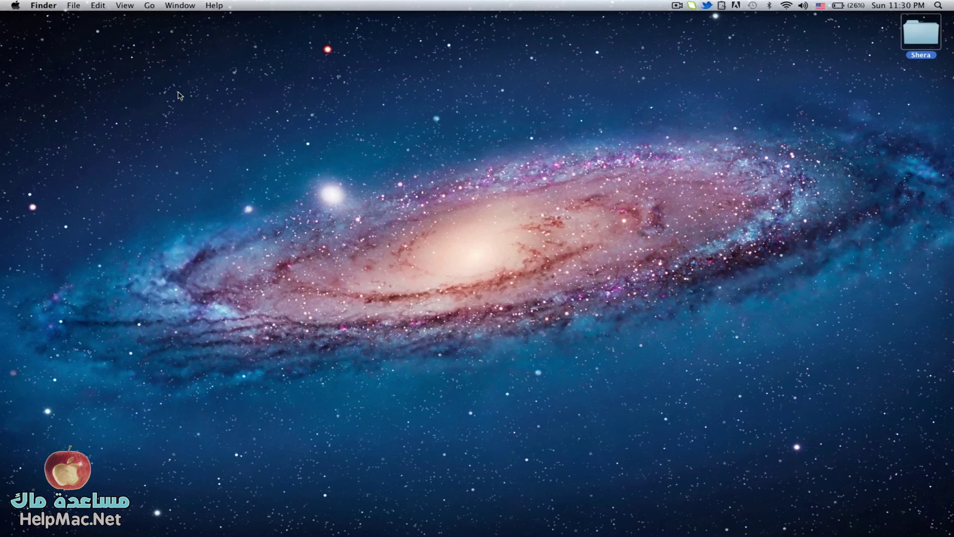